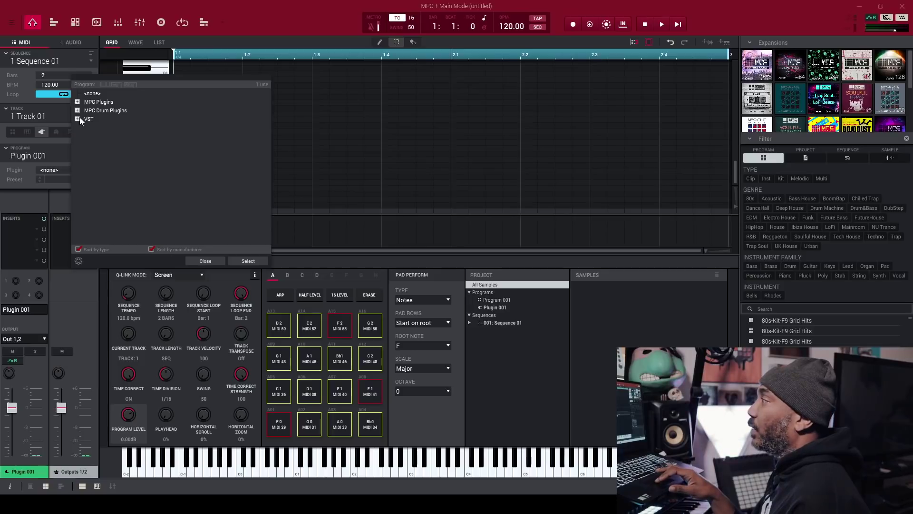
- Check which Native Instruments GmbH instruments are listed among the available VST plugins for the Plugin 001 program
click(77, 119)
scroll(206, 157, down, 12)
scroll(206, 157, down, 8)
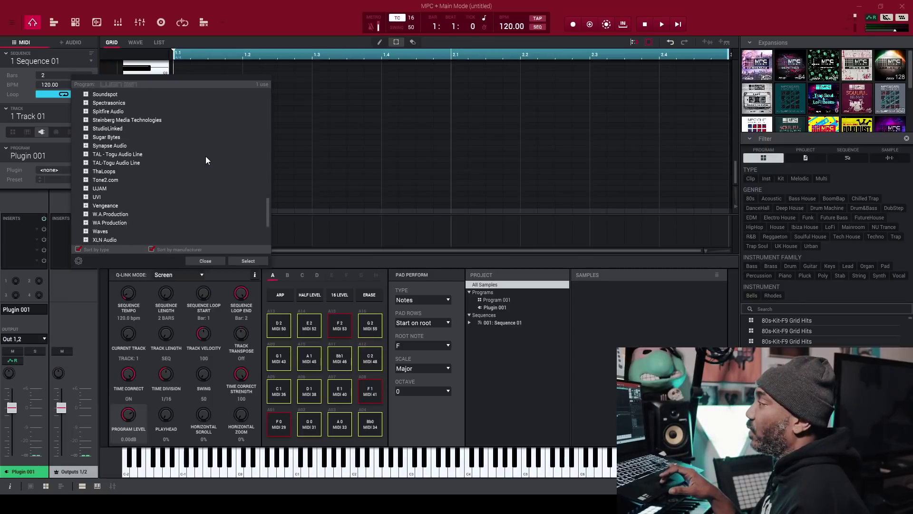
scroll(206, 157, up, 9)
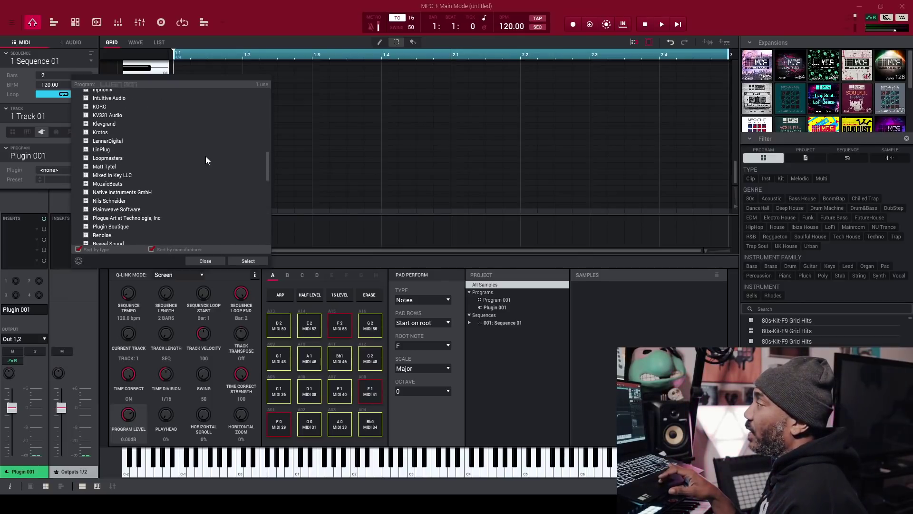
click(87, 192)
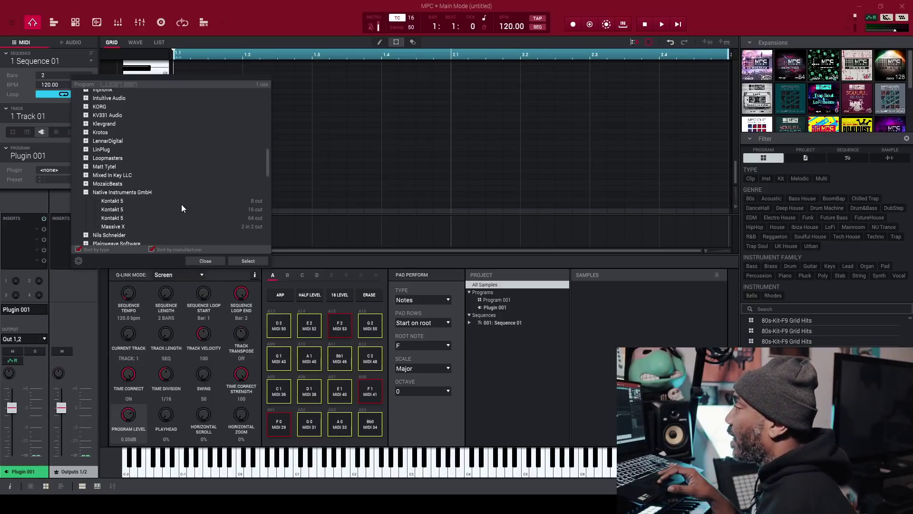
click(85, 192)
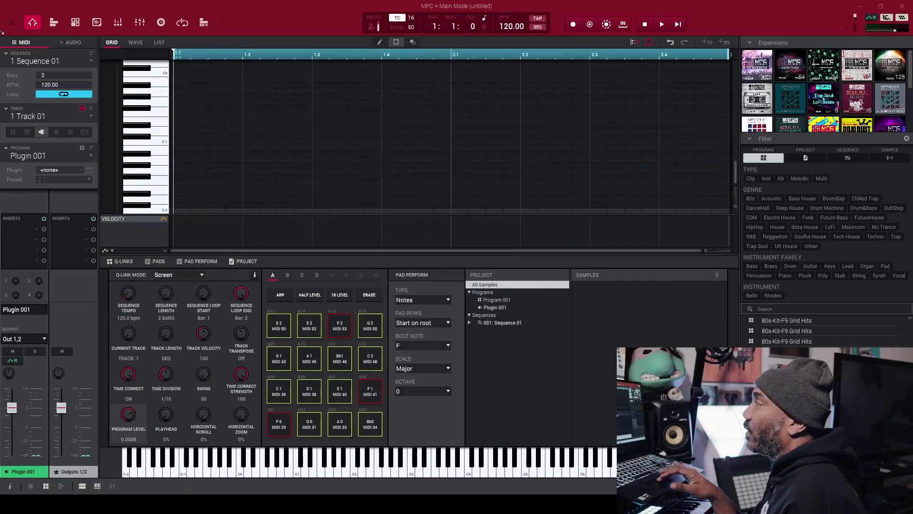
- Open the VST folder settings in the preferences
click(11, 23)
mouse_move(16, 37)
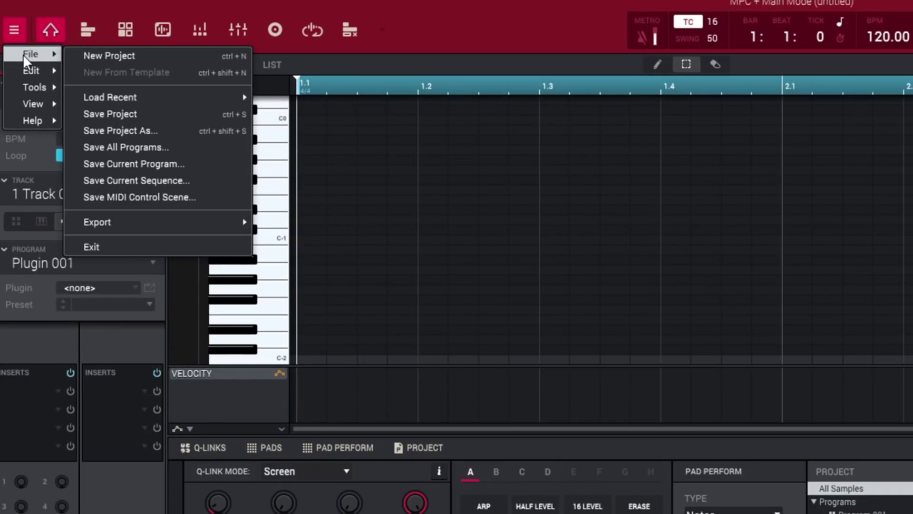
mouse_move(24, 68)
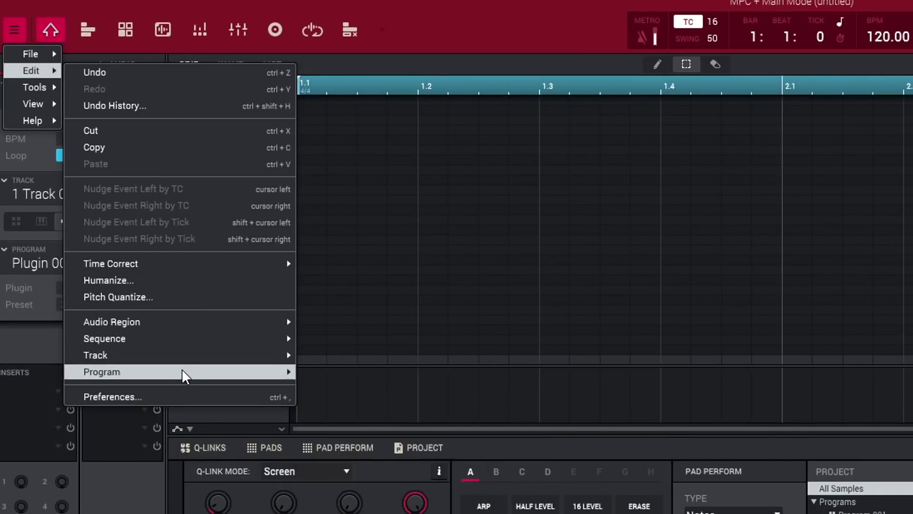
click(178, 395)
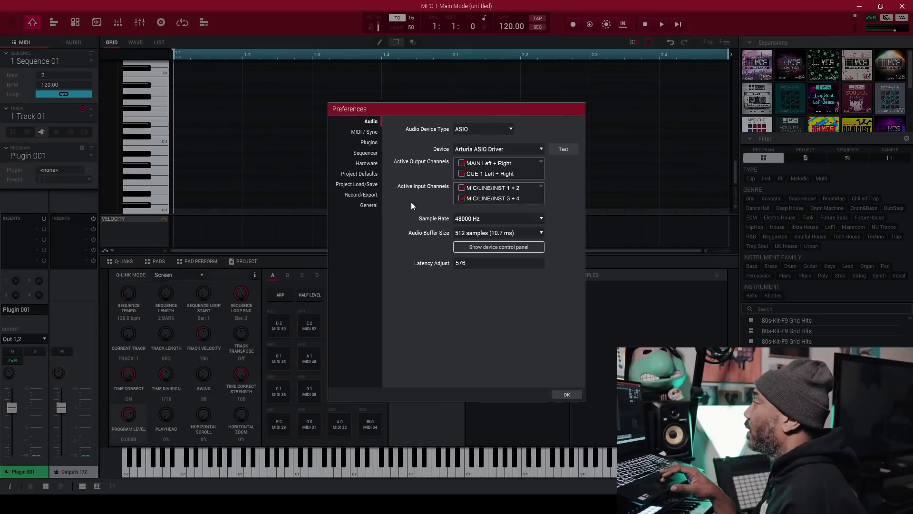
click(372, 142)
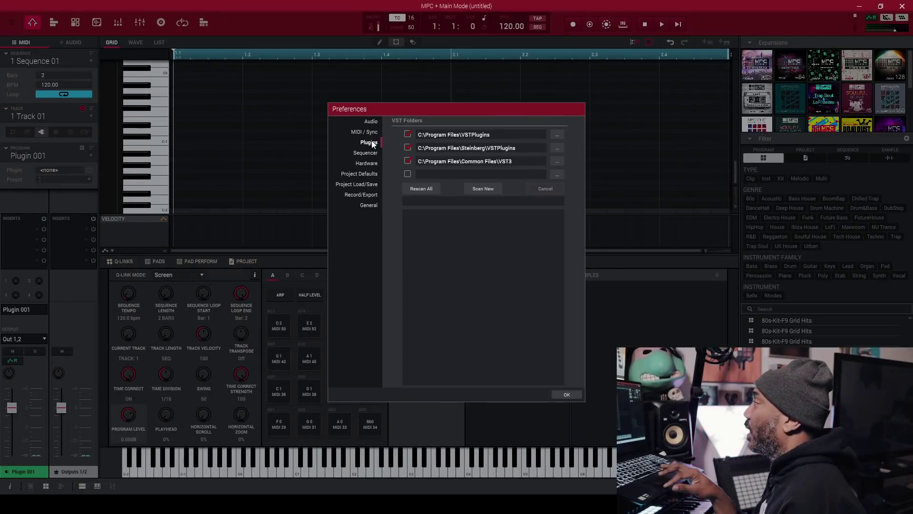
- Start choosing a directory for the empty fourth VST folder slot and go to C:\Program Files
click(558, 175)
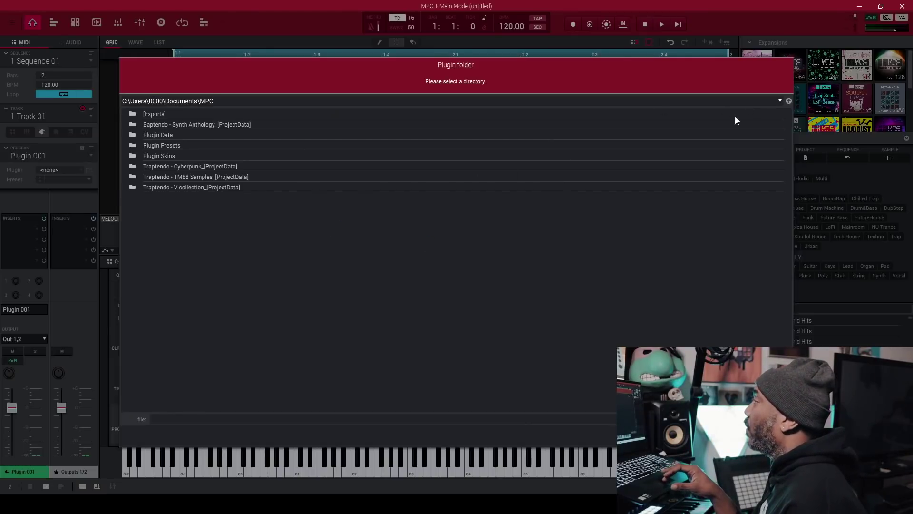
click(776, 102)
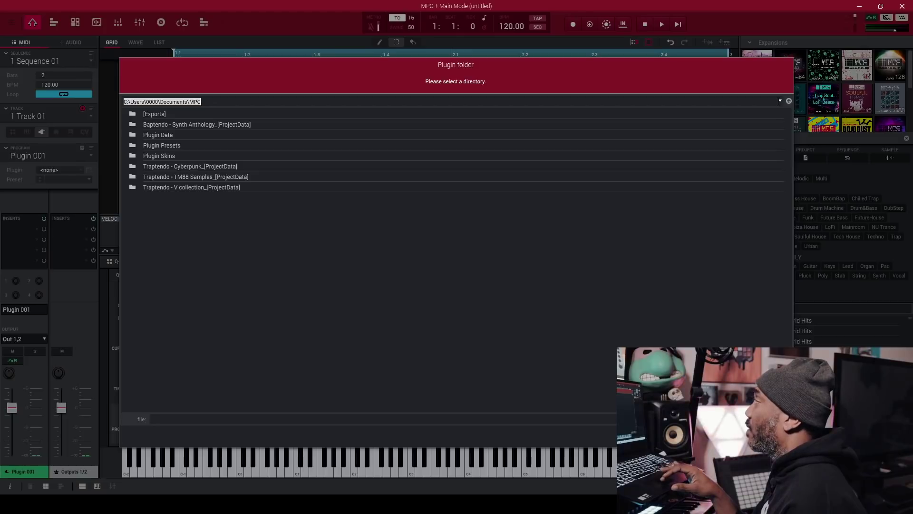
click(780, 99)
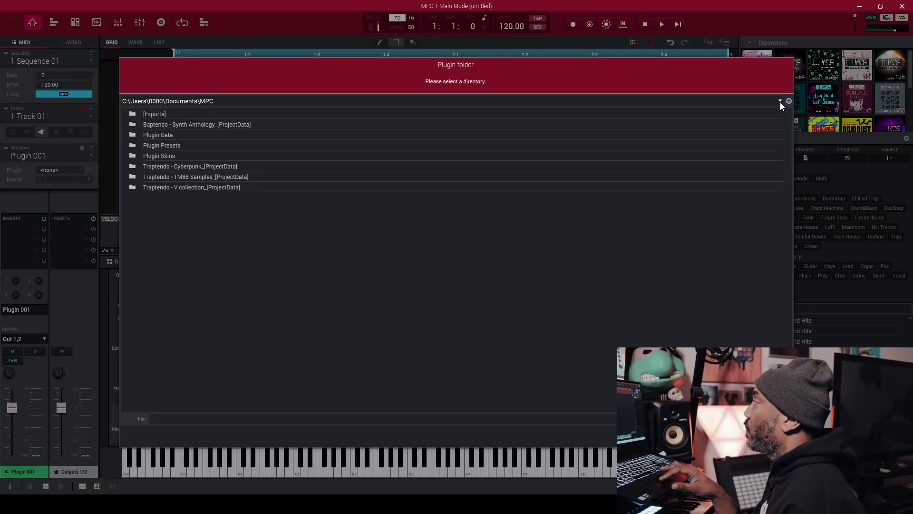
click(780, 101)
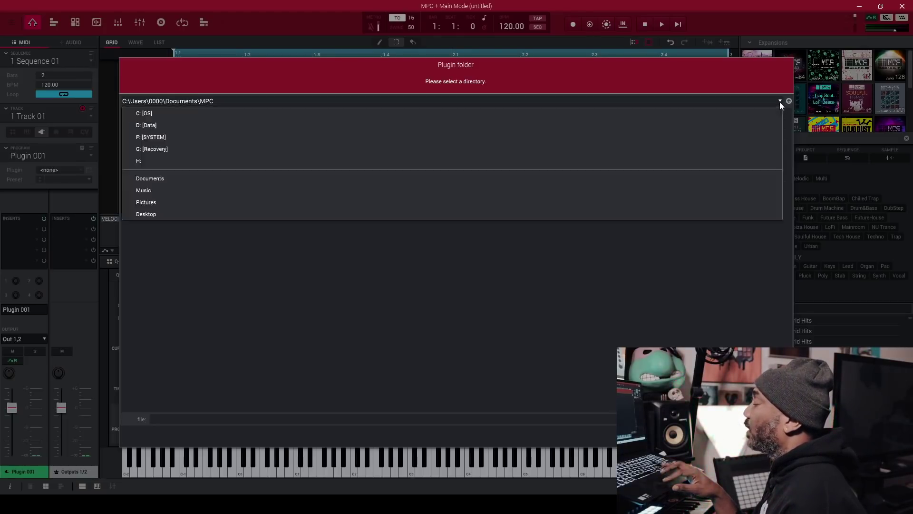
click(328, 122)
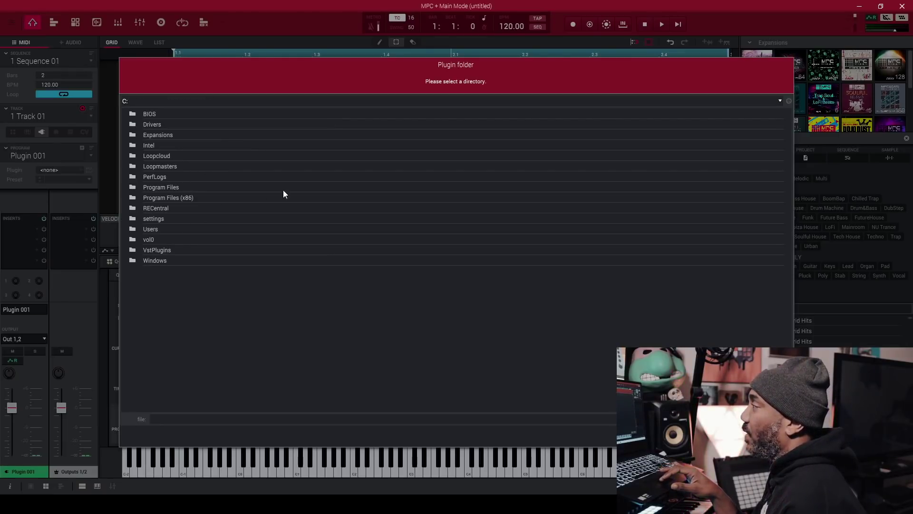
double_click(213, 187)
- Set the fourth VST folder to the VSTPlugins 64 bit directory inside Native Instruments
scroll(384, 252, down, 15)
scroll(384, 253, down, 9)
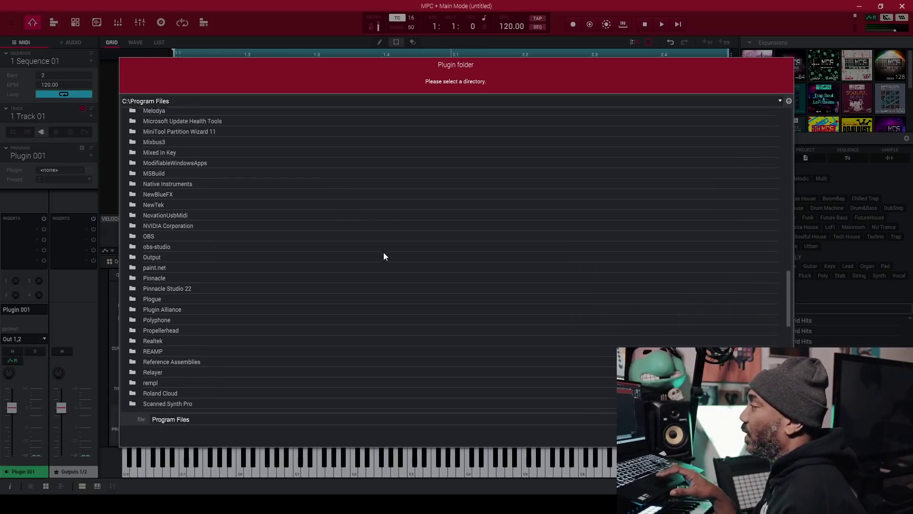
double_click(208, 179)
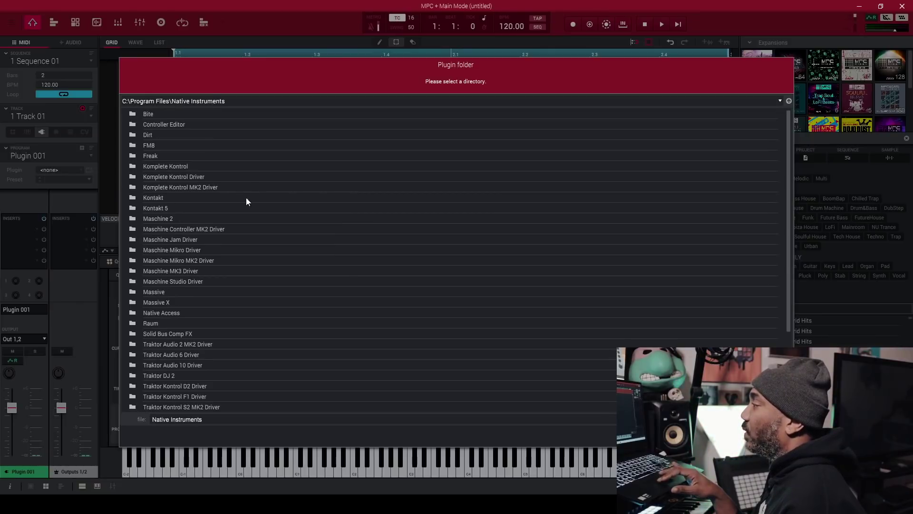
scroll(346, 271, down, 3)
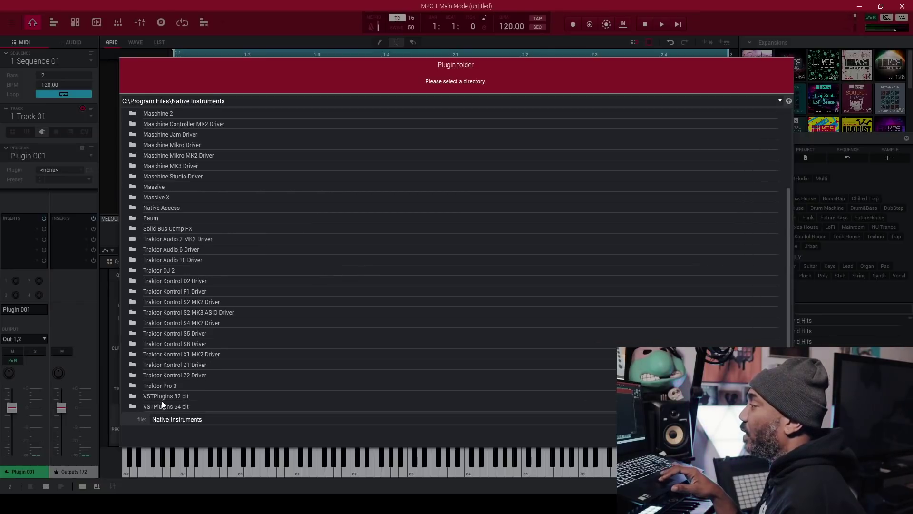
double_click(184, 408)
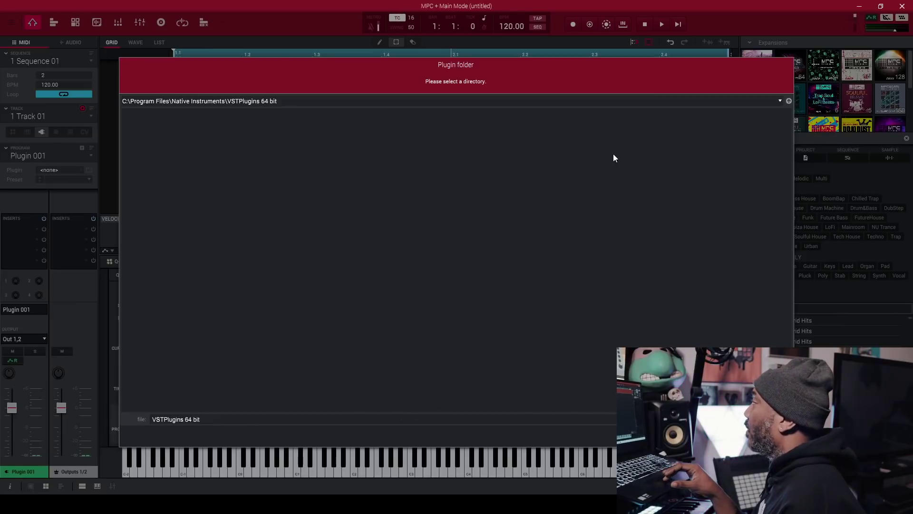
click(789, 101)
scroll(224, 406, down, 4)
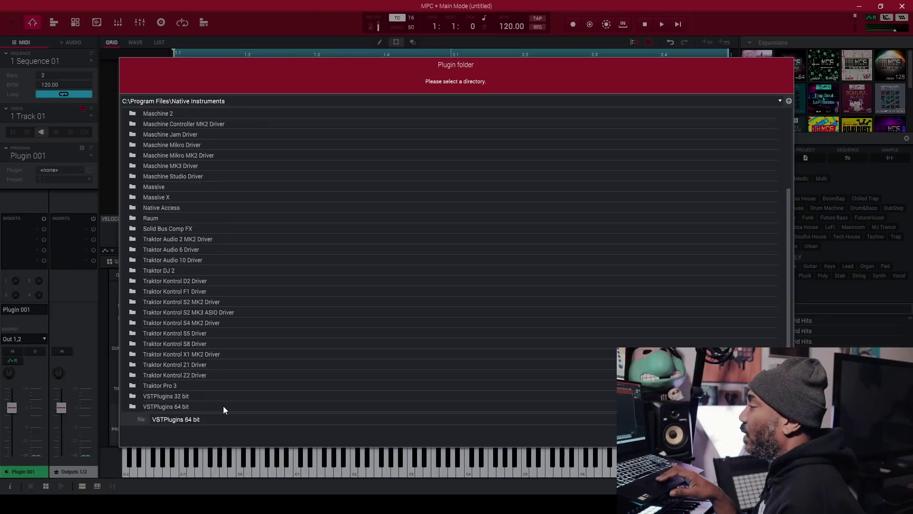
click(224, 406)
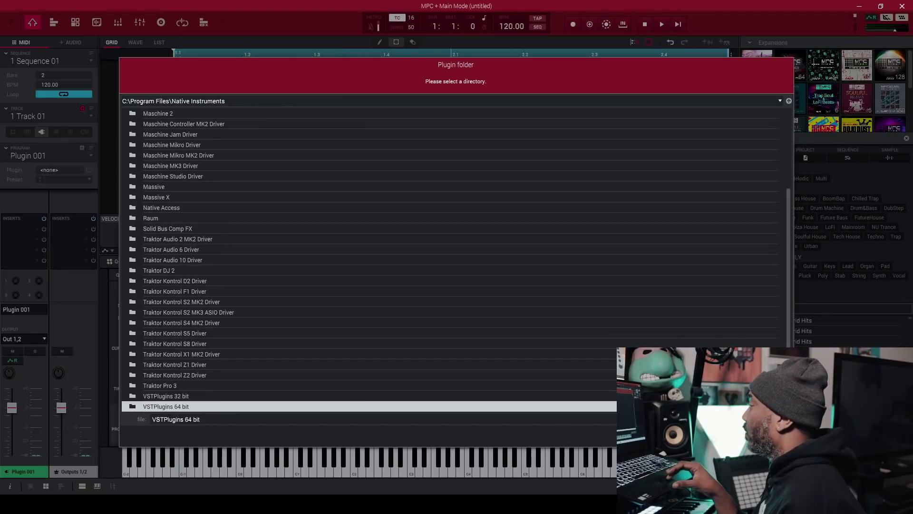
key(Return)
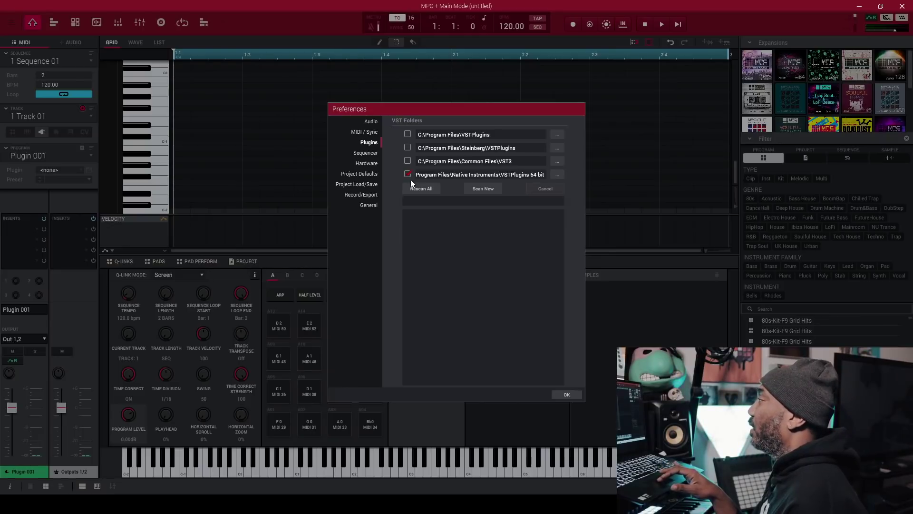
- Scan for new plugins with only the Native Instruments VST folder enabled, and close the preferences
click(483, 189)
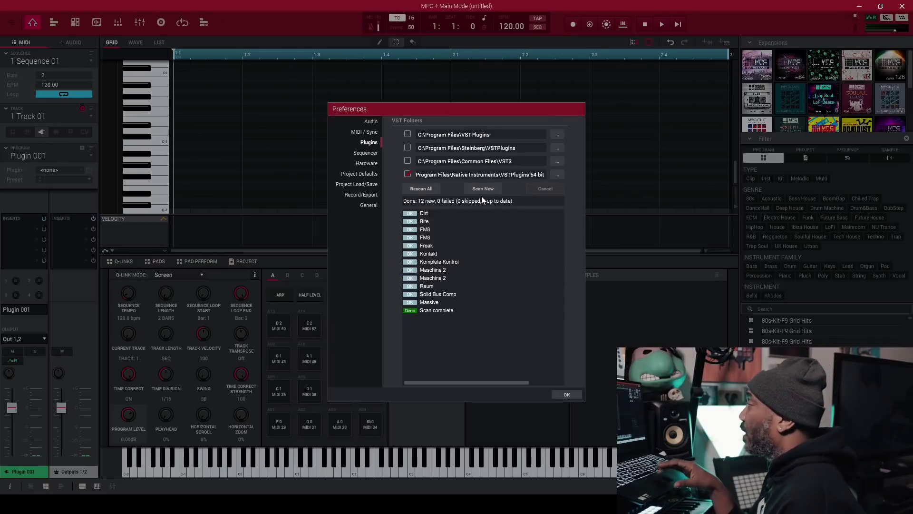
click(567, 395)
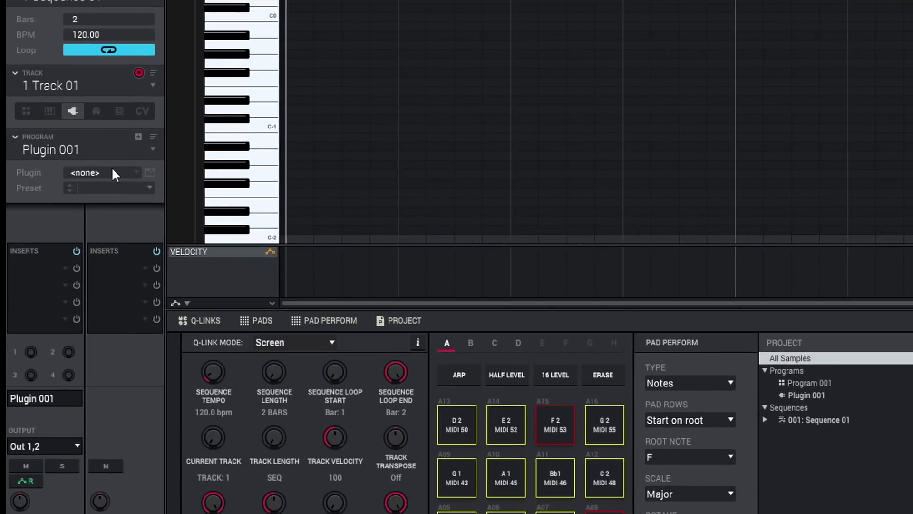
- Load the 64-out Kontakt VST from Native Instruments GmbH as the plugin for the Plugin 001 program
click(73, 170)
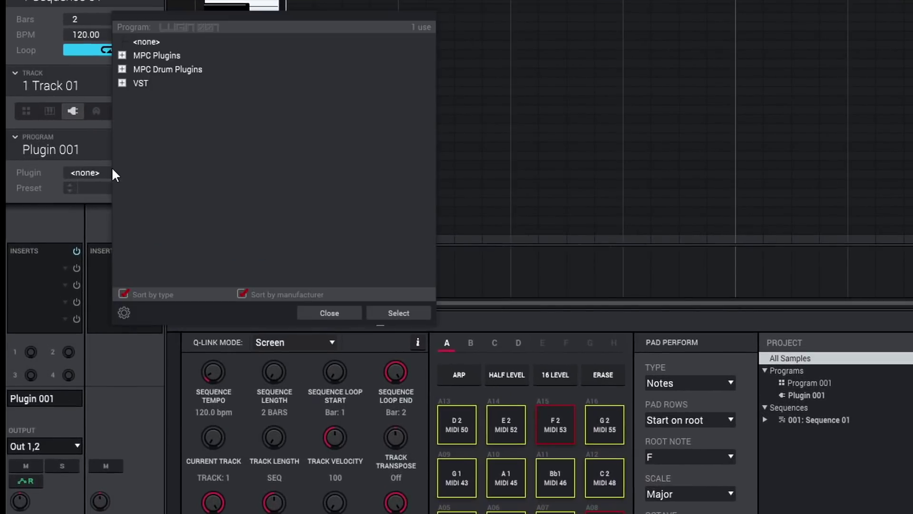
click(123, 85)
scroll(193, 186, down, 7)
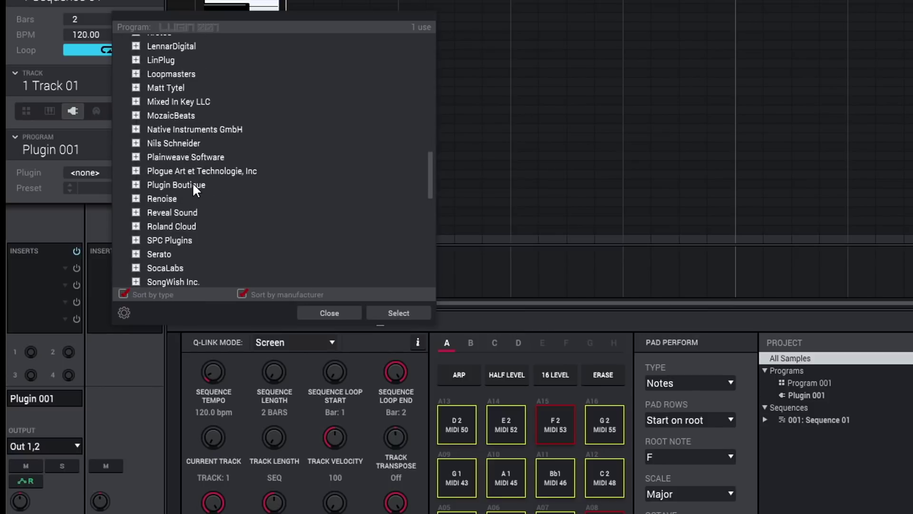
scroll(193, 185, down, 7)
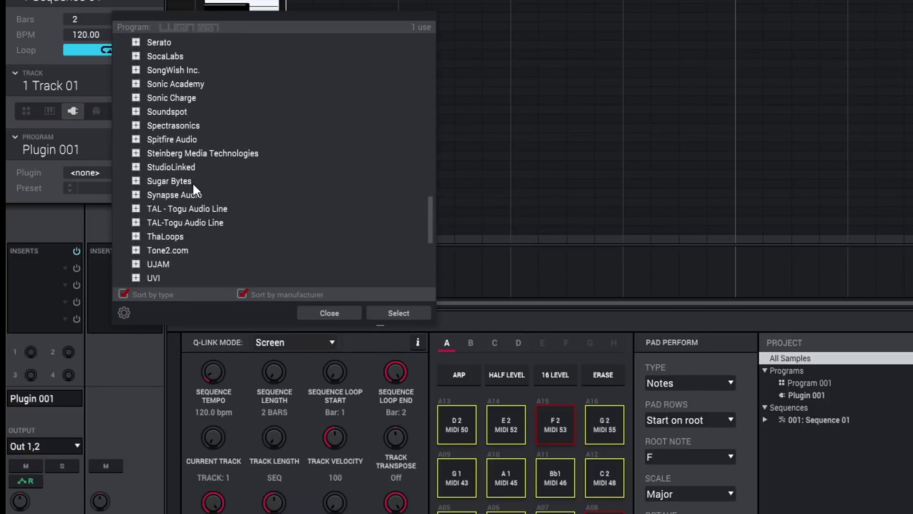
scroll(194, 190, down, 3)
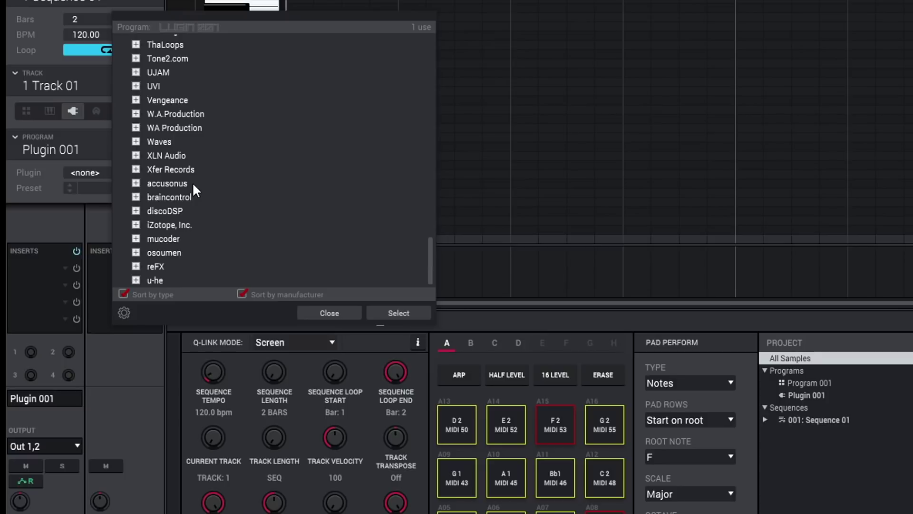
scroll(193, 186, up, 5)
scroll(193, 189, up, 3)
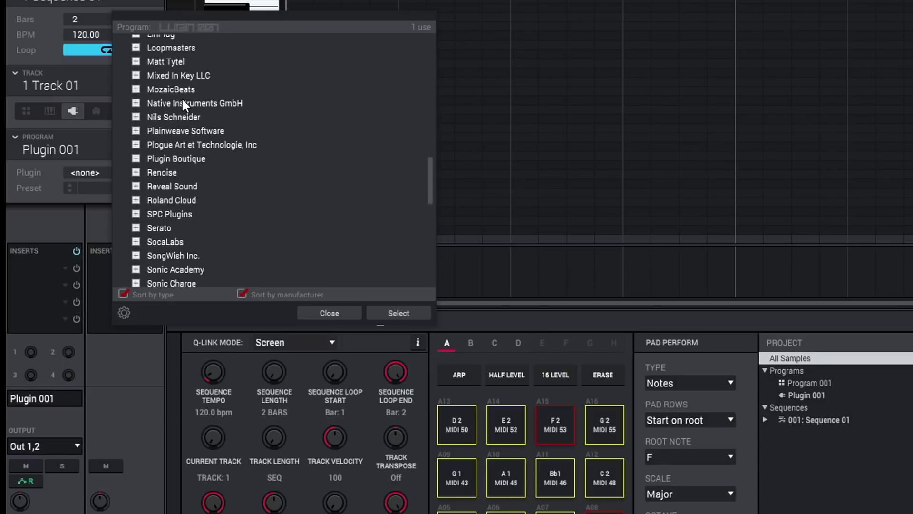
click(136, 104)
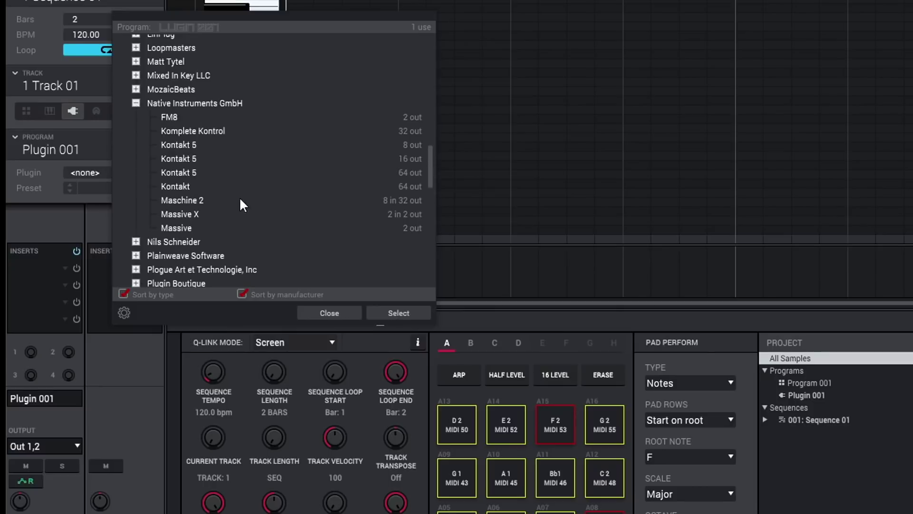
click(211, 186)
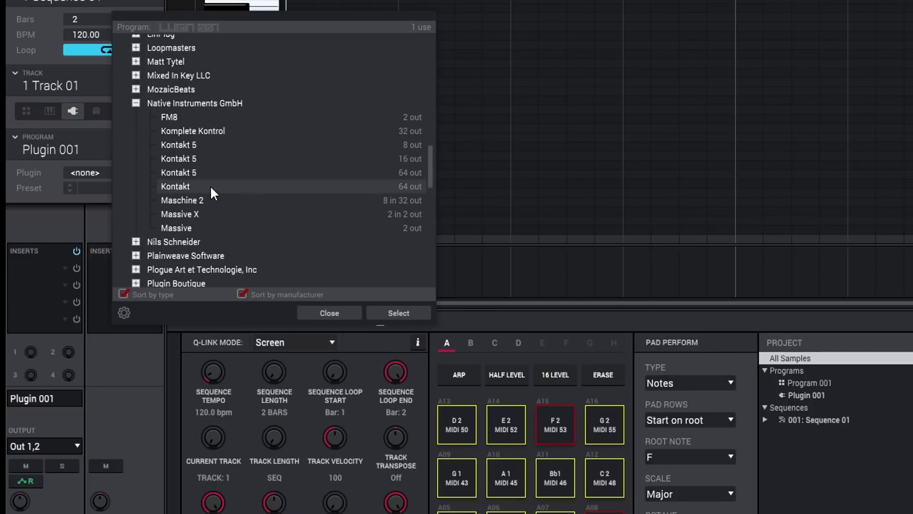
click(388, 312)
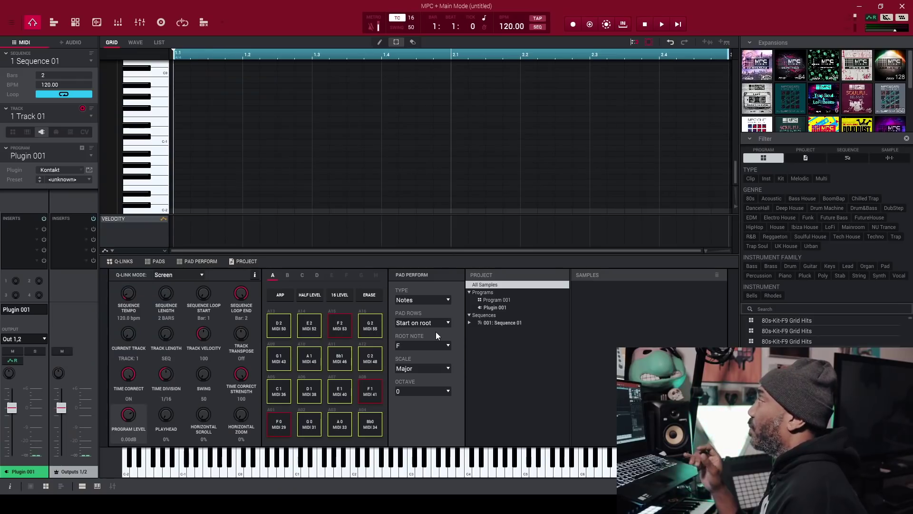
- Open the Kontakt interface, load Yangqin - Autumn Wind.nki from the Yangqin library, and enlarge the plugin window
click(89, 170)
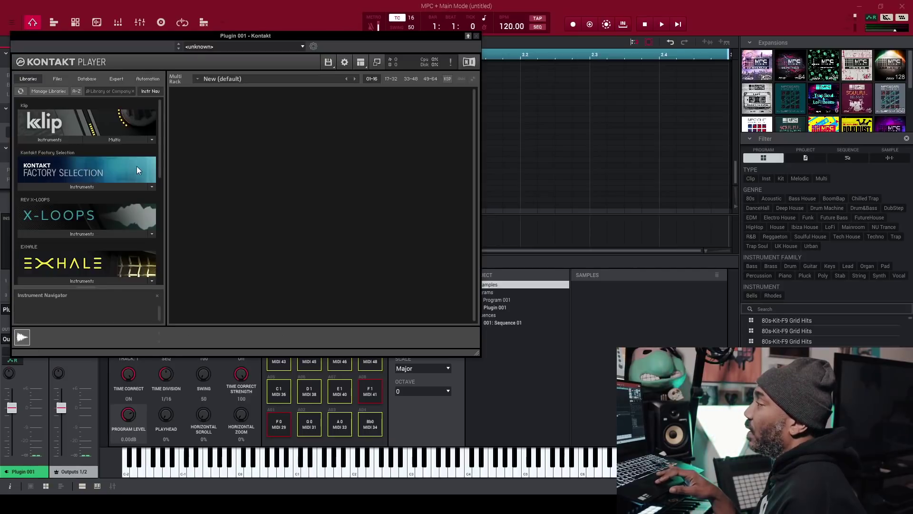
scroll(123, 168, down, 5)
scroll(124, 167, down, 3)
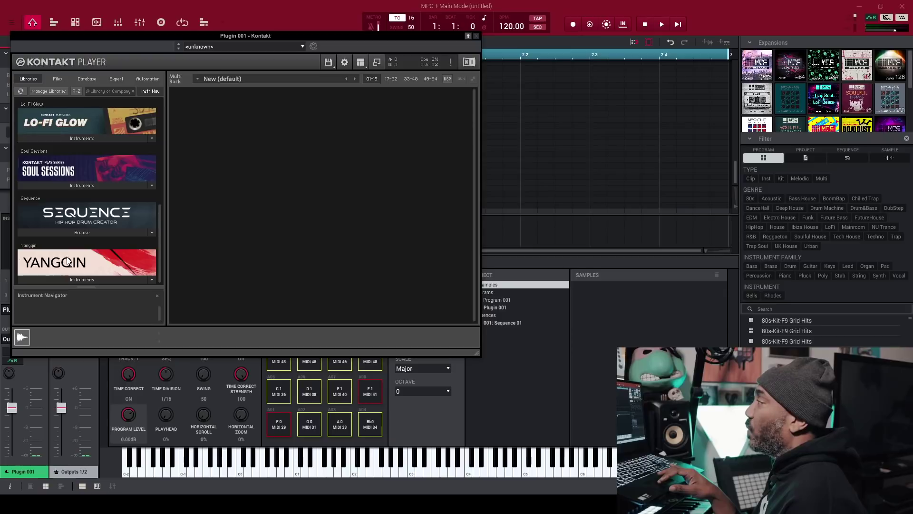
click(100, 280)
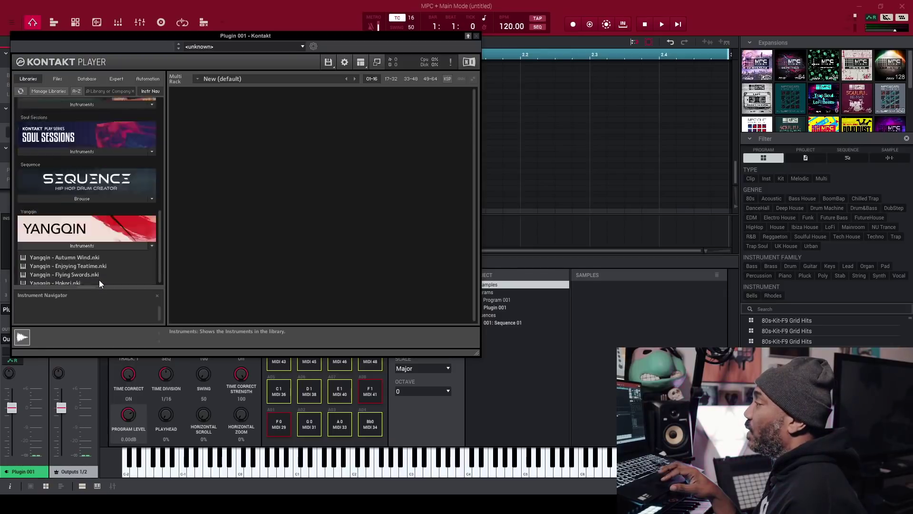
double_click(69, 159)
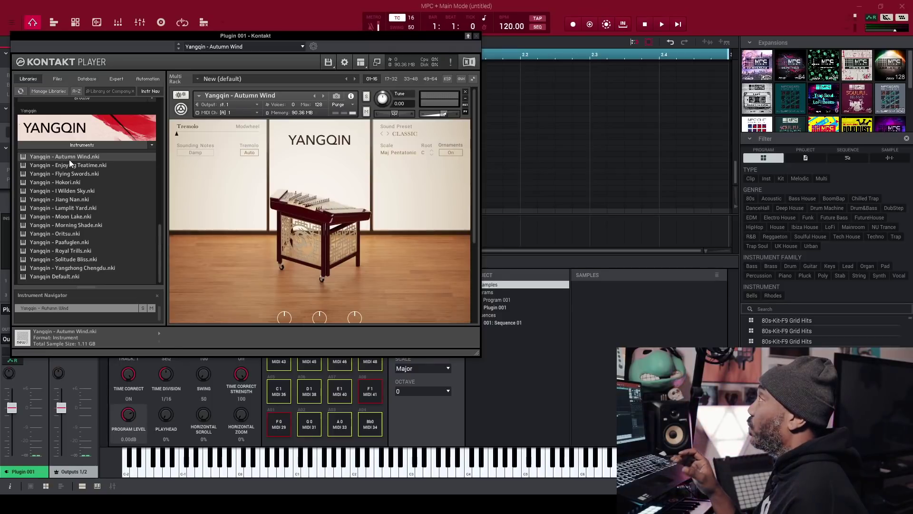
drag(478, 354, 591, 423)
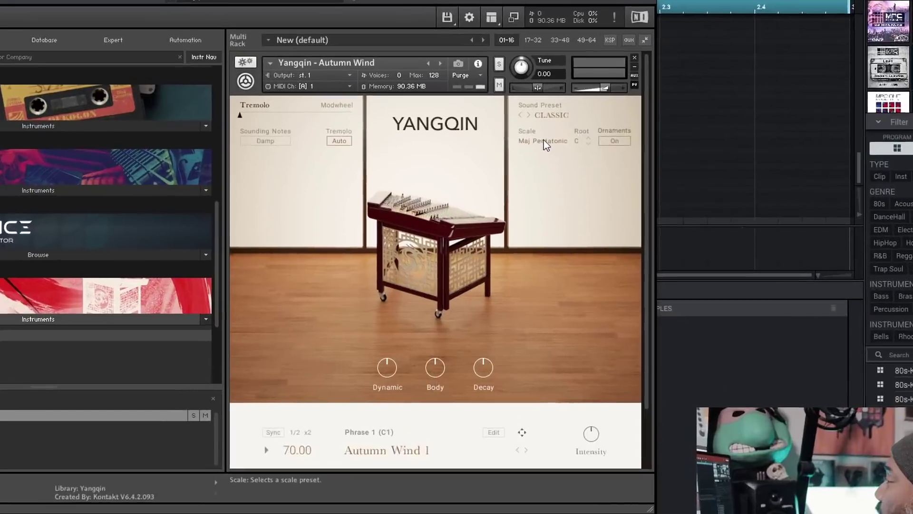
- Set the Yangqin instrument's scale to Hirajoshi and sync its phrase to the host tempo
click(504, 152)
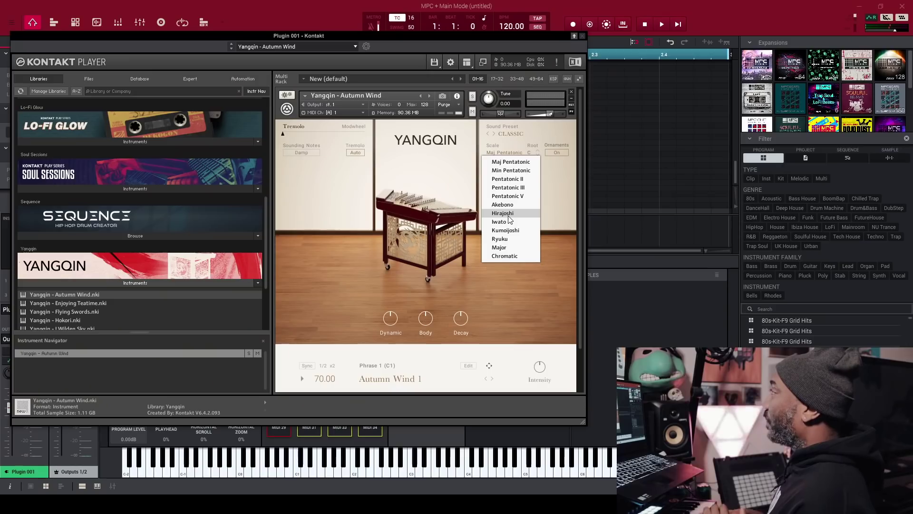
click(504, 213)
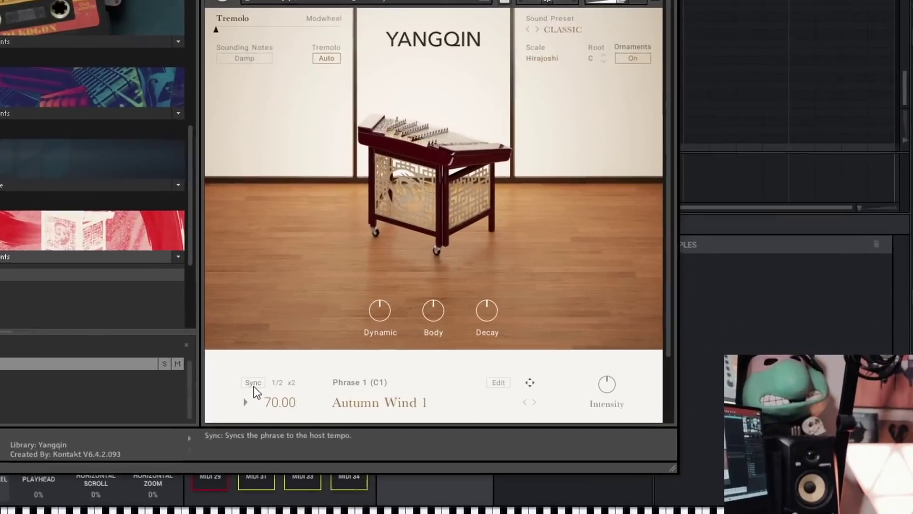
click(253, 386)
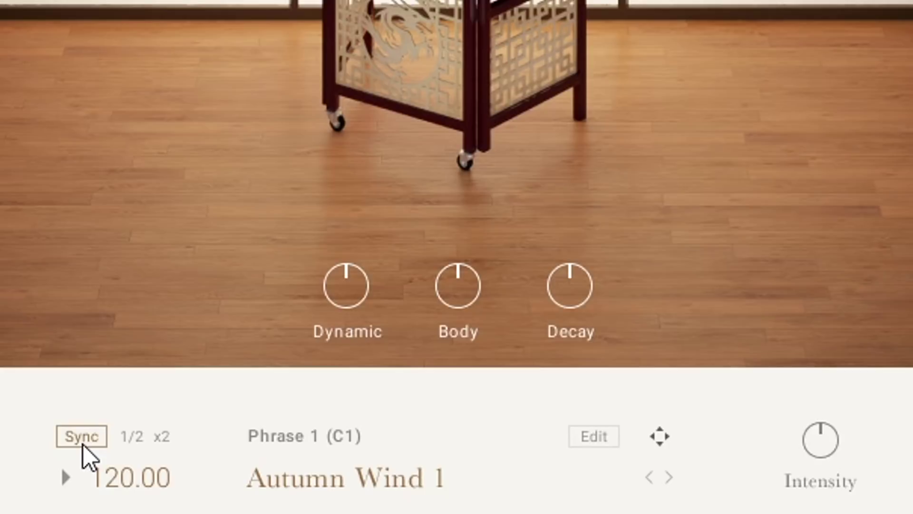
click(82, 445)
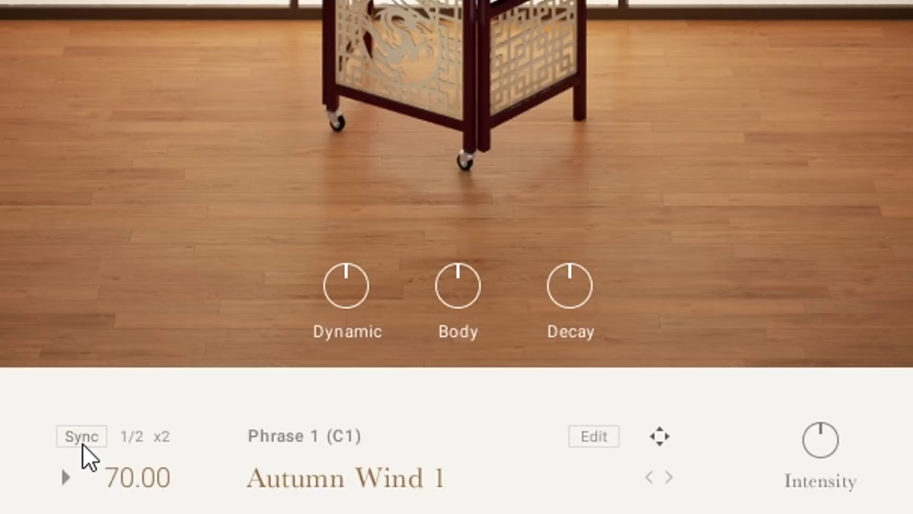
click(83, 444)
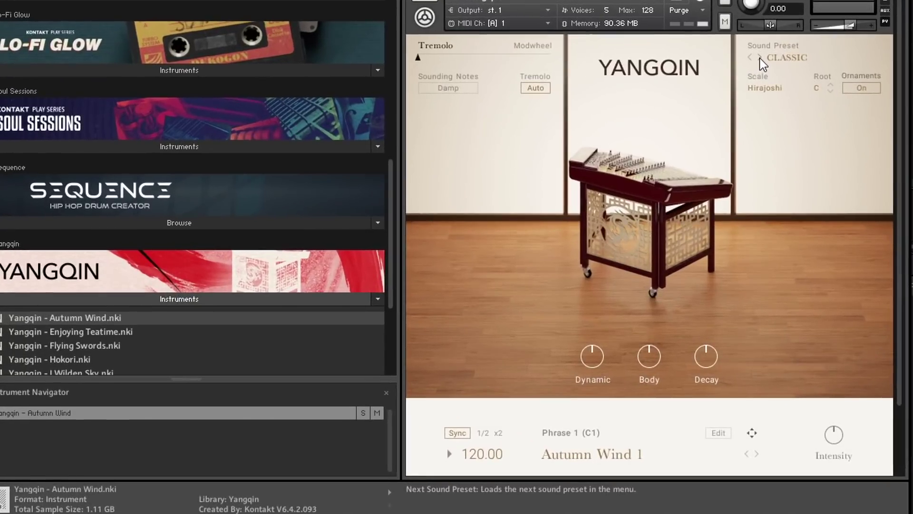
- Audition the Yangqin sound presets by stepping forward through them, starting with Modern
click(498, 133)
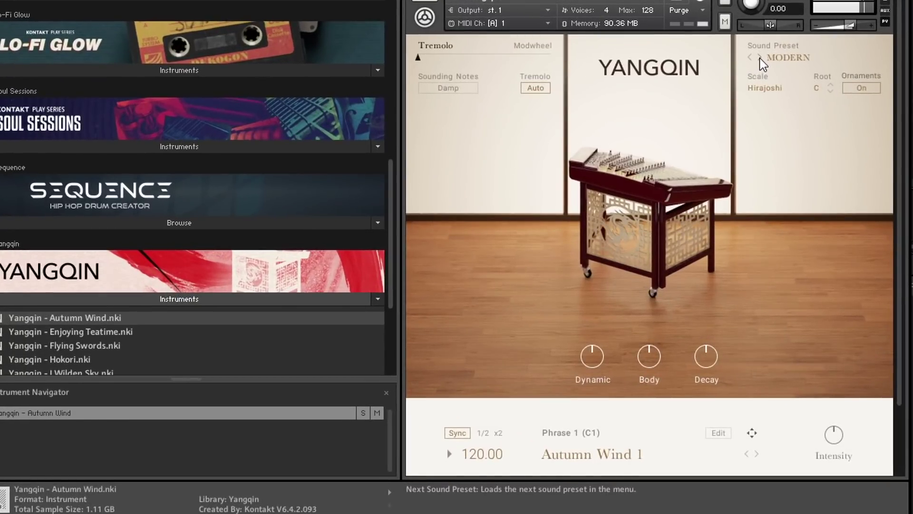
click(760, 59)
click(760, 58)
click(760, 58)
click(760, 58)
click(760, 59)
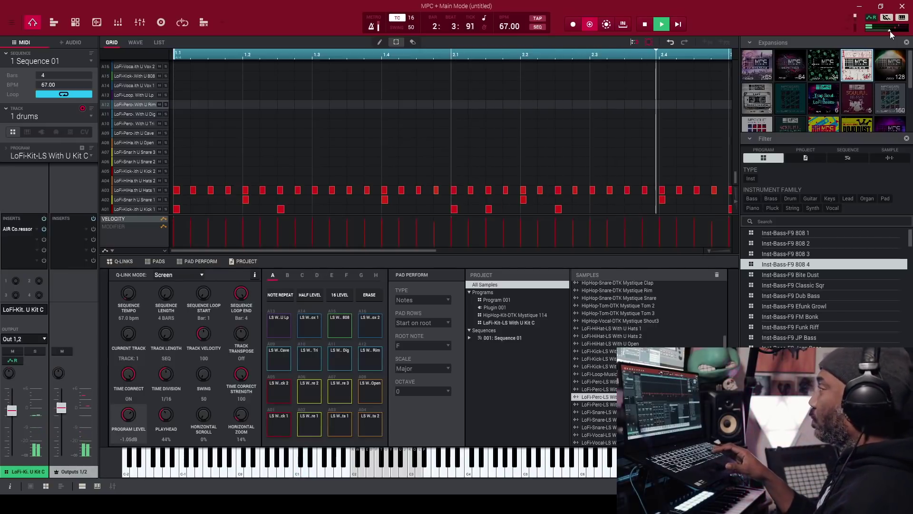
- Switch the current MIDI track from drums to Track 02
click(68, 118)
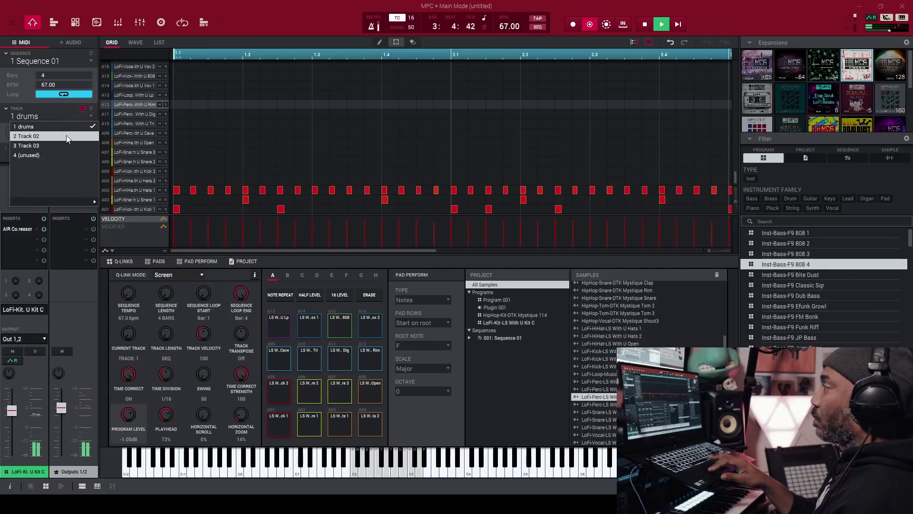
click(67, 136)
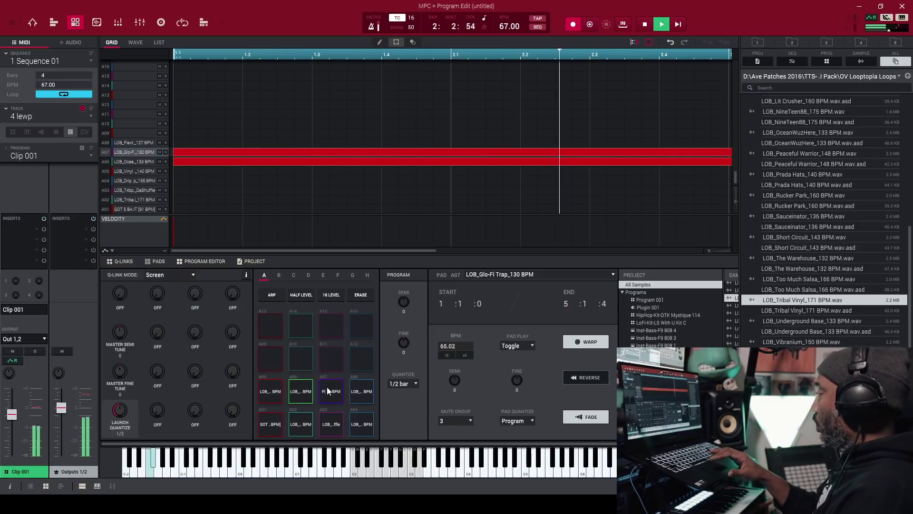
- Lower the level of the Clip 001 program on the lewp track slightly
mouse_move(10, 415)
scroll(10, 417, down, 2)
scroll(11, 418, down, 1)
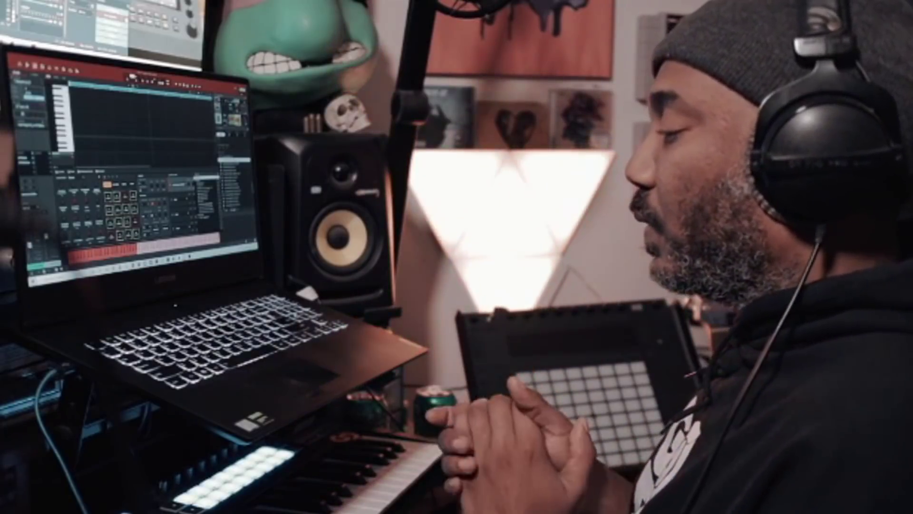
- Enable the arpeggiator for the Alt Bells keys program on Track 05 and set its action to Arp in the arpeggiator settings
click(278, 297)
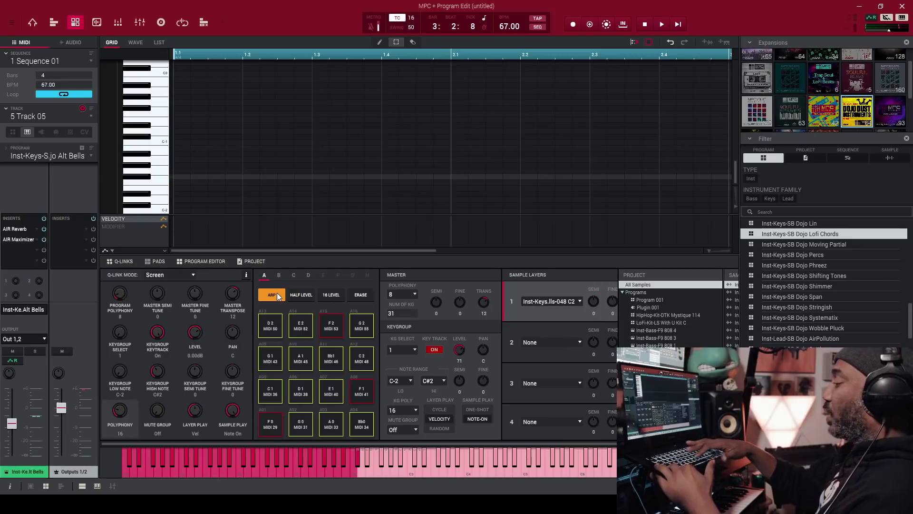
right_click(279, 295)
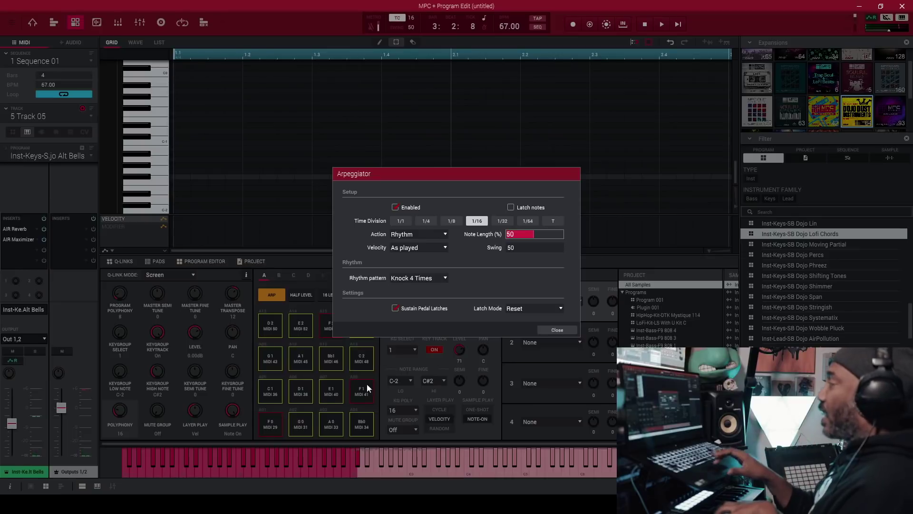
click(438, 234)
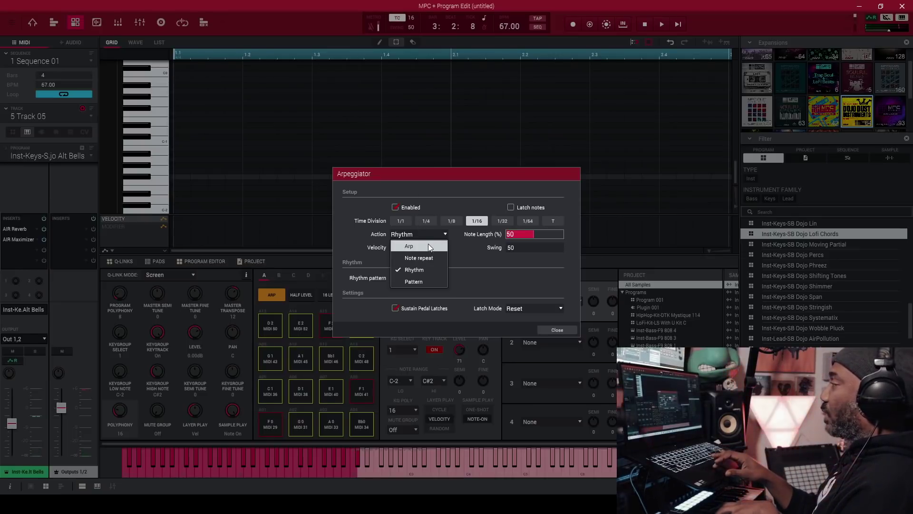
click(426, 247)
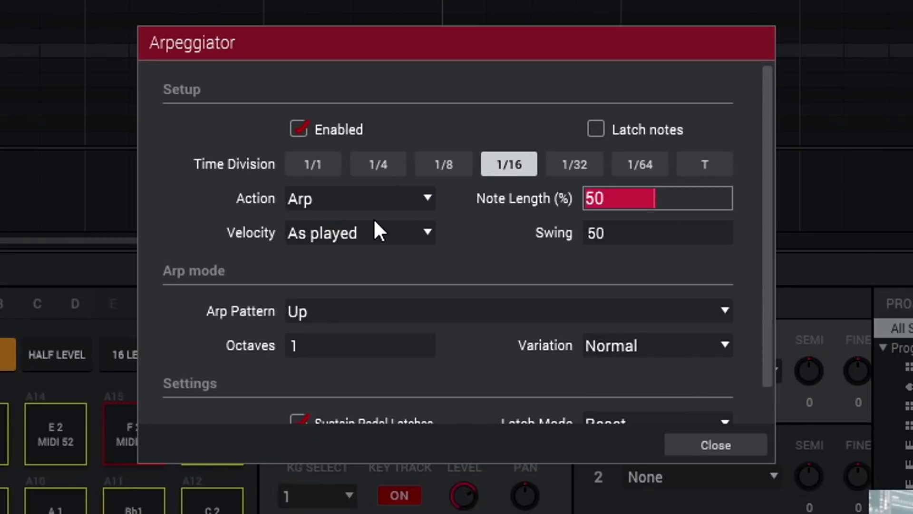
- Set the arpeggiator's action to Pattern and choose the Chord-Soul Ballad 01 pattern
click(386, 202)
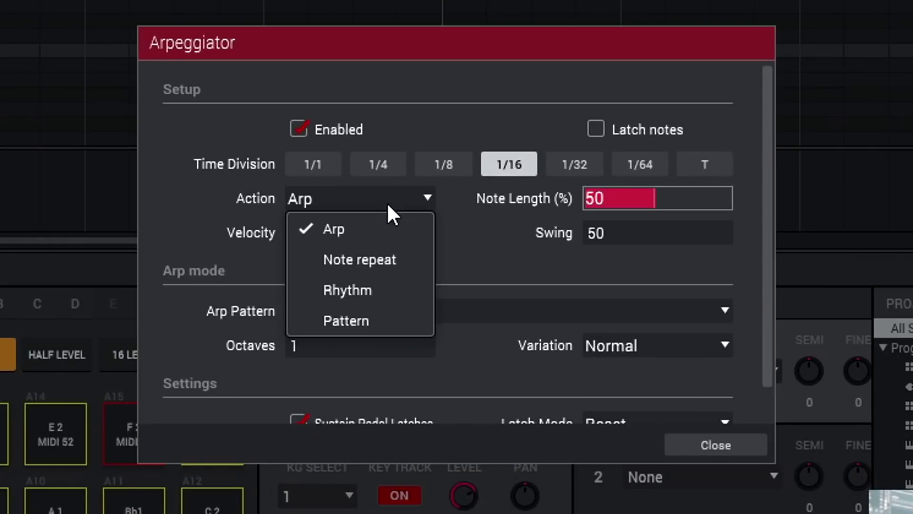
click(361, 309)
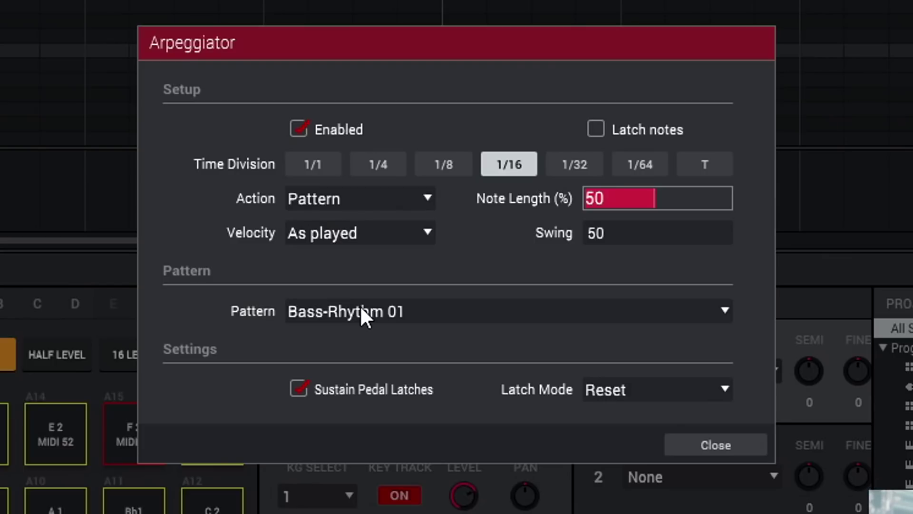
click(360, 306)
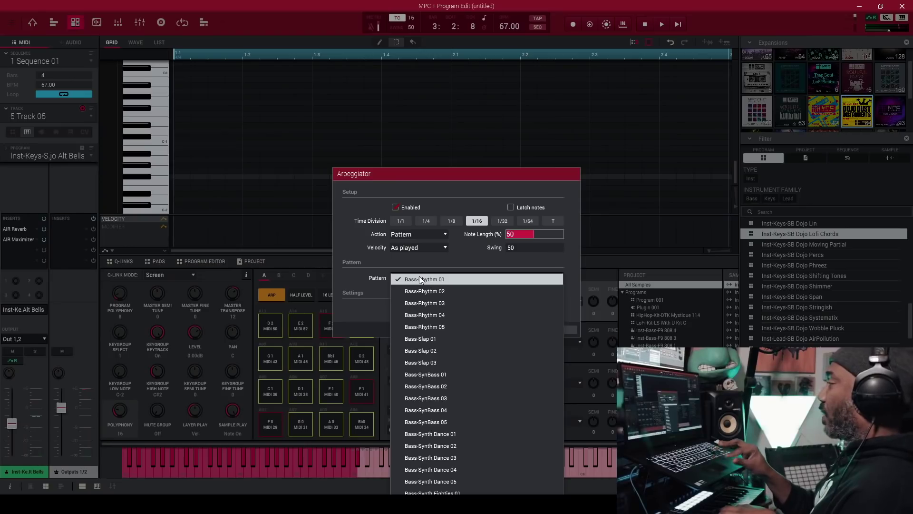
scroll(475, 435, down, 5)
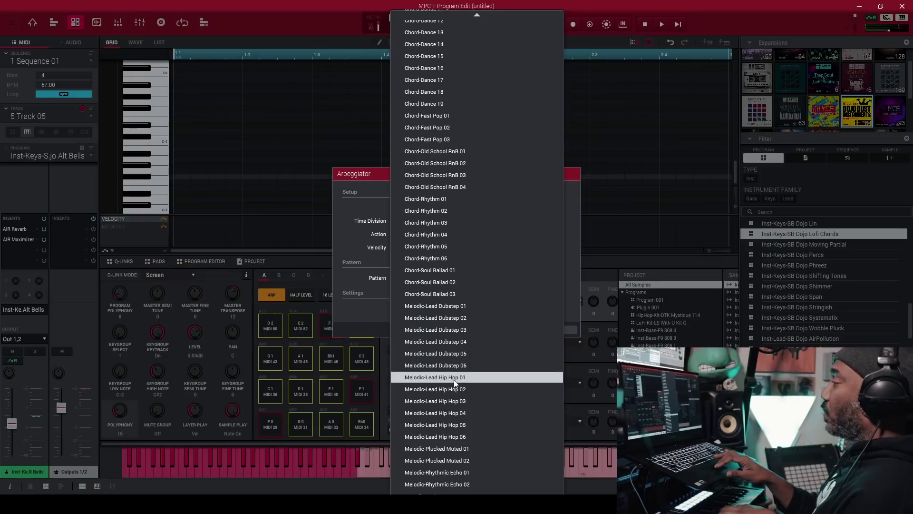
click(452, 272)
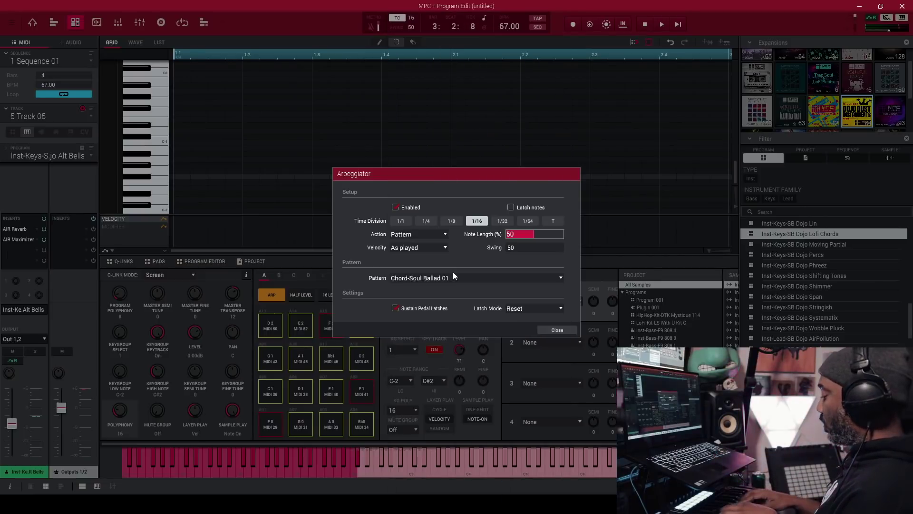
- Play the sequence and switch from the arpeggiator settings to the Track Mute view
key(space)
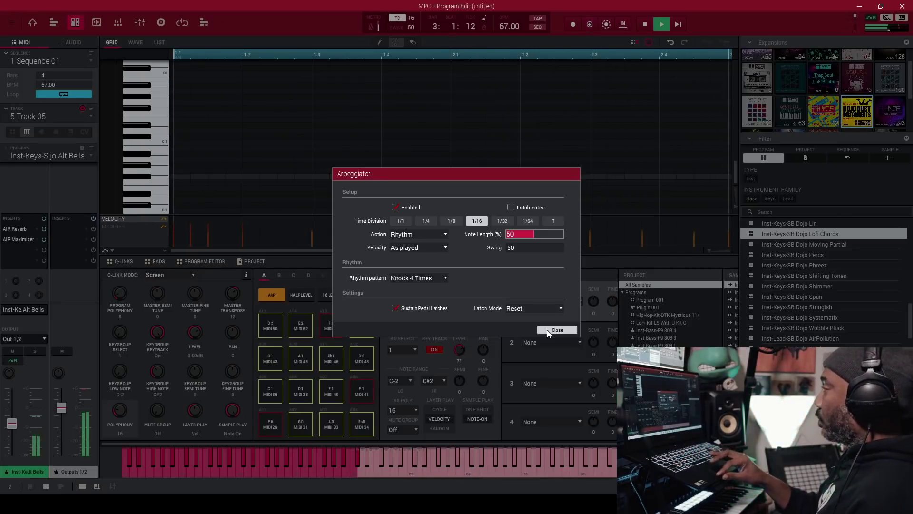
click(547, 329)
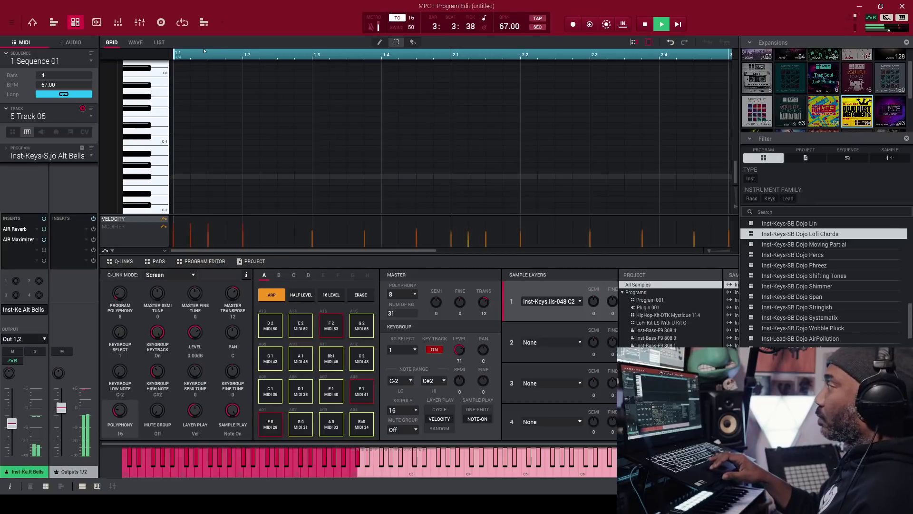
click(203, 23)
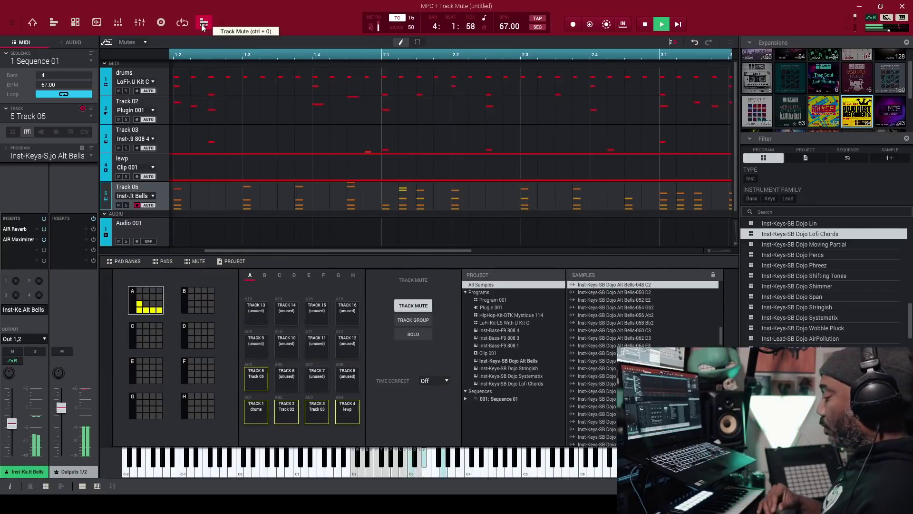